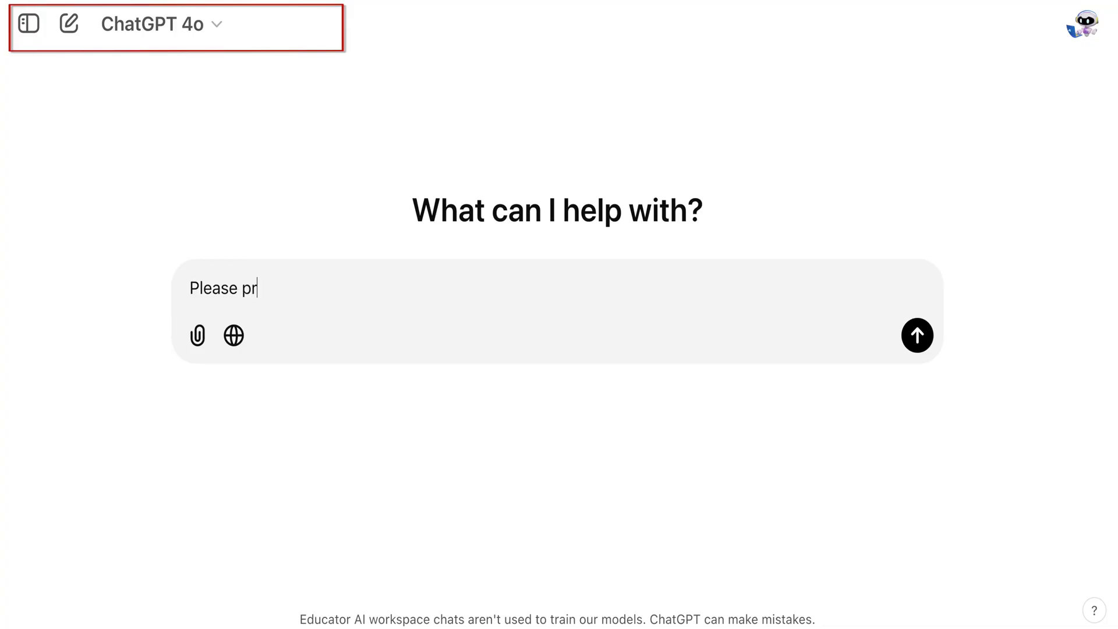
Step: Begin a GPT-4o prompt: 'provide me a draft reply for this parent email:'
{"action": "type", "text": "ovide me a draft reply for this parent email:"}
Step: Send GPT-4o the pasted parent email for a draft reply, then send 'Let's work in canvas'
{"action": "key", "text": "shift+Return"}
{"action": "key", "text": "shift+Return"}
{"action": "type", "text": "With the increasing presence of devices and online tools in education, I want to understand what measures are in place to teach students about responsible technology use and ensure they stay focused on learning. Specifically, I’m curious about: Whether the district provides lessons on digital citizenship or online safety. How technology usage is monitored during the school day. What role families can play in supporting these efforts."}
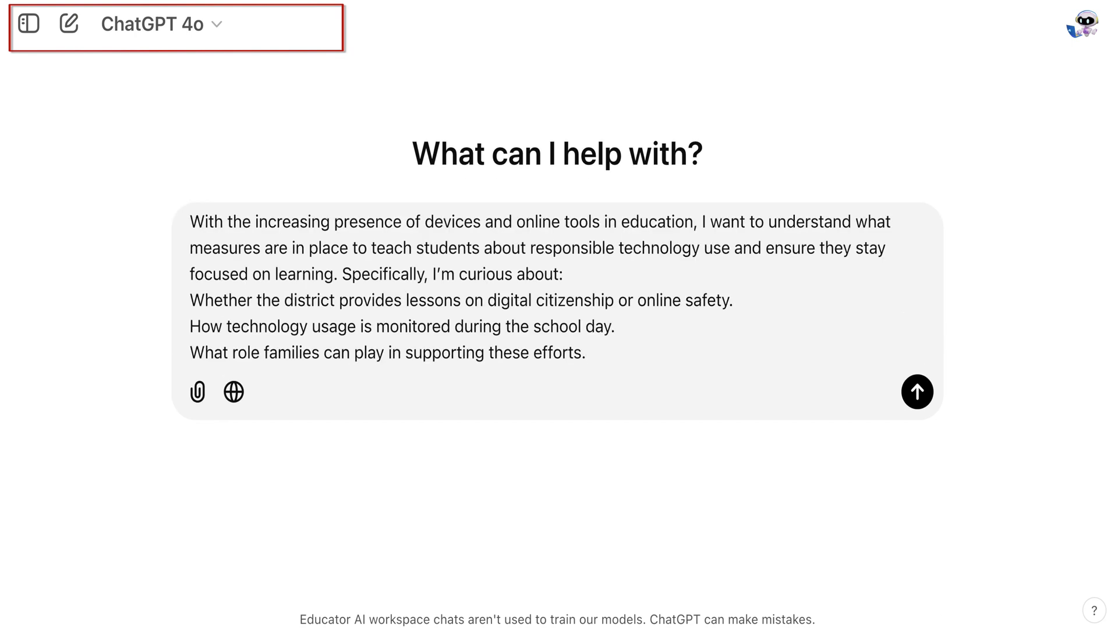
{"action": "key", "text": "Return"}
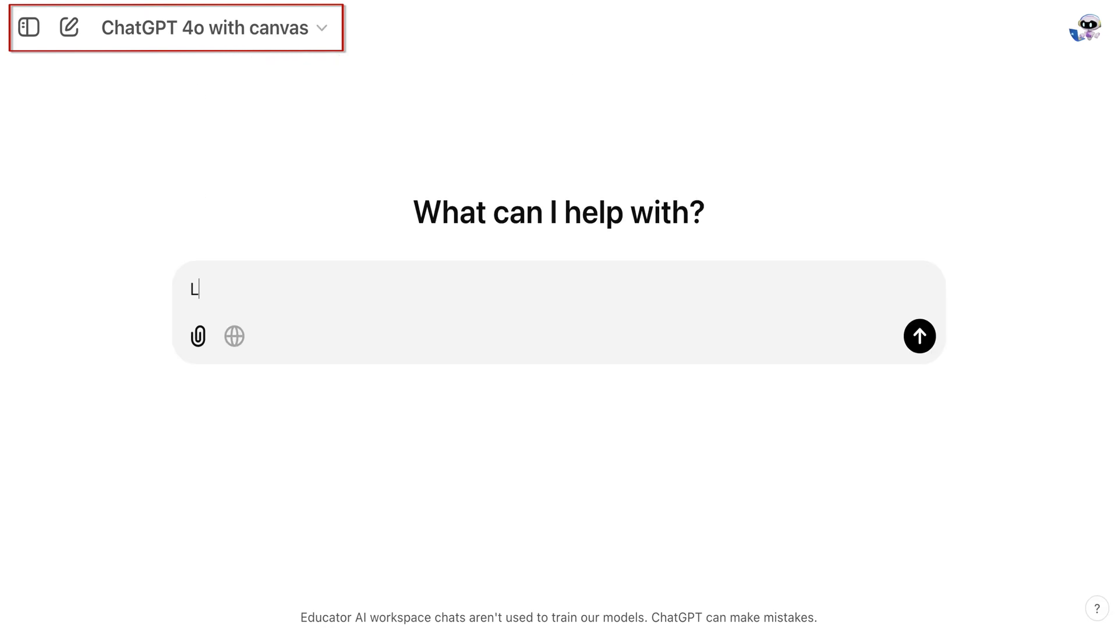
{"action": "type", "text": "et's work in canvas"}
{"action": "key", "text": "Return"}
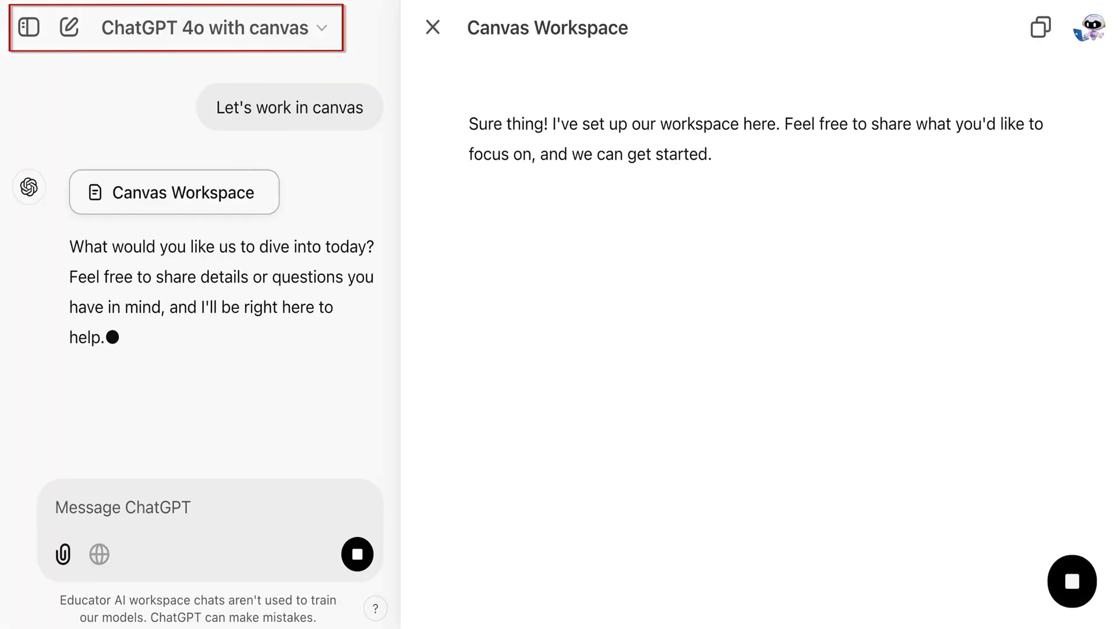
Step: Have canvas write the AI Literacy blog post, then rewrite its opening sentence
{"action": "type", "text": "Please help me write a blog post on the importance of teaching AI Literacy in schools."}
{"action": "key", "text": "Return"}
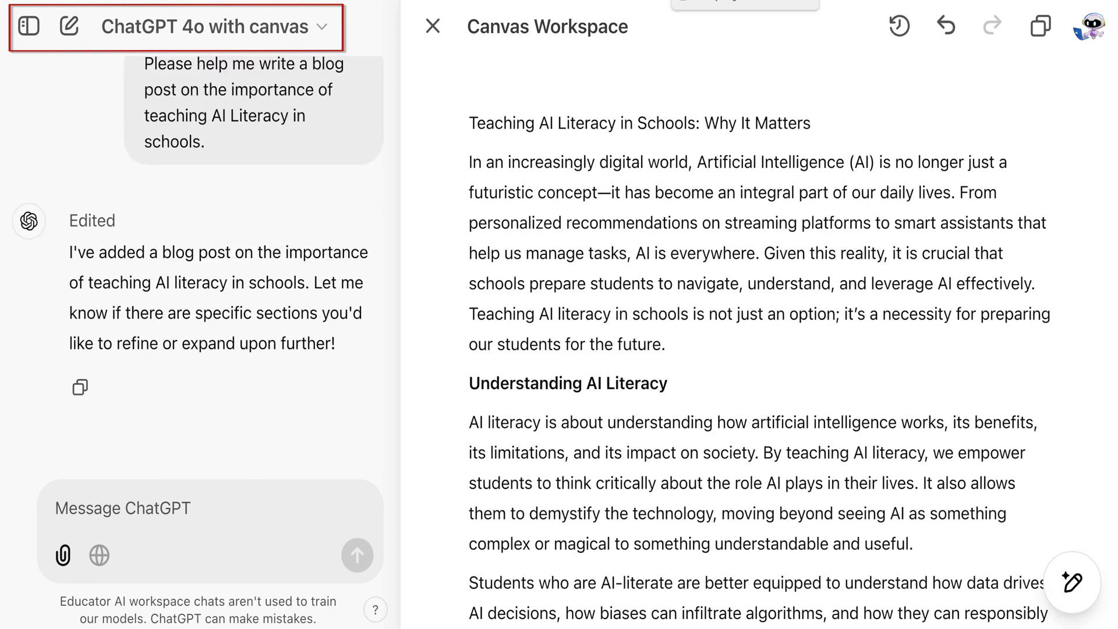
{"action": "left_click_drag", "start_coordinate": [955, 188], "coordinate": [464, 162]}
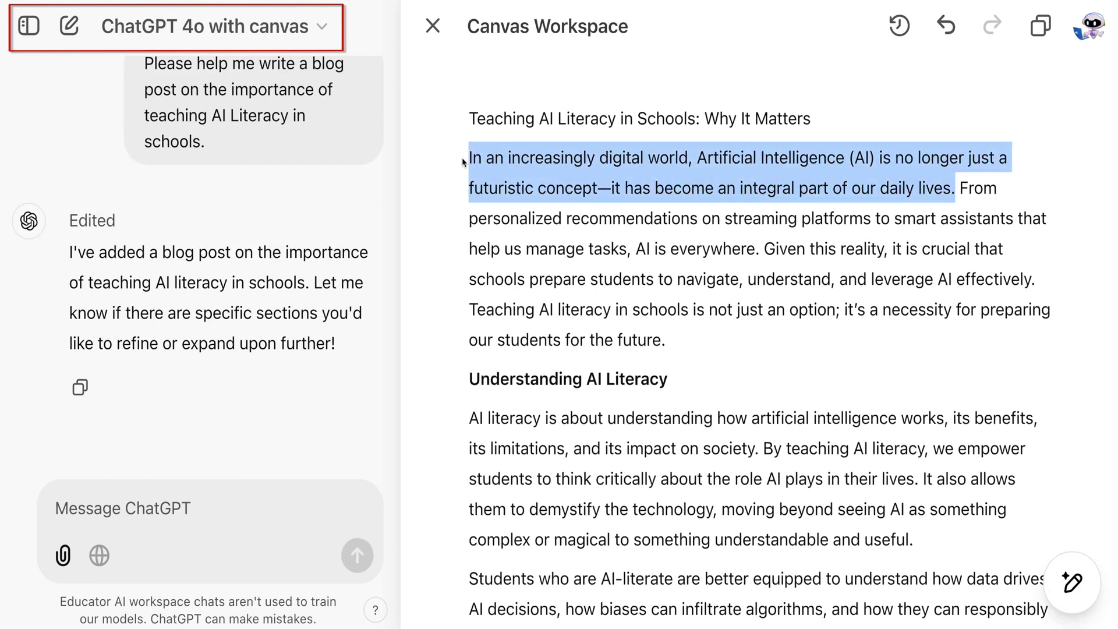
{"action": "left_click", "coordinate": [735, 229]}
{"action": "type", "text": "please change this opening sentense"}
{"action": "key", "text": "Return"}
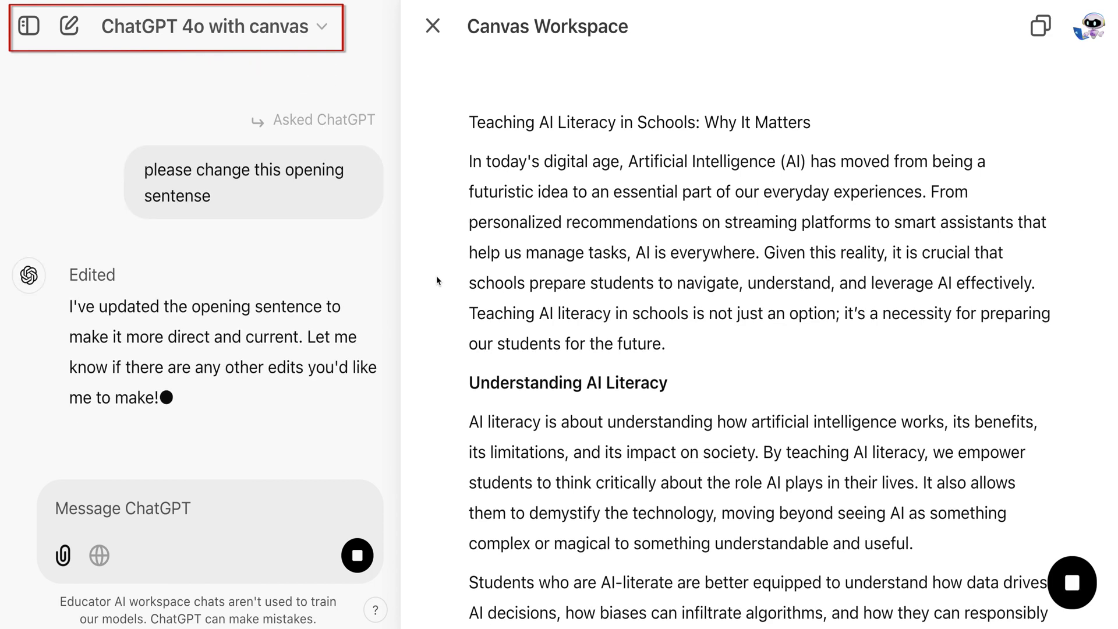
Step: Replace the word 'empower' with a different word and request suggested edits for the post
{"action": "scroll", "coordinate": [437, 281], "scroll_direction": "down", "scroll_amount": 5}
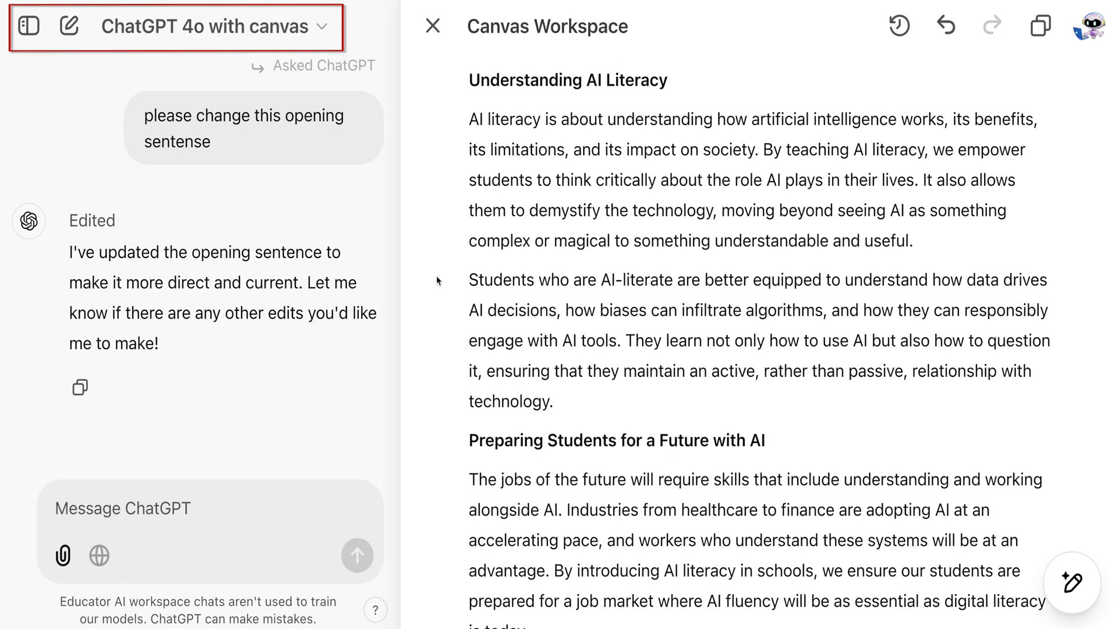
{"action": "left_click_drag", "start_coordinate": [1025, 150], "coordinate": [958, 149]}
{"action": "left_click", "coordinate": [860, 116]}
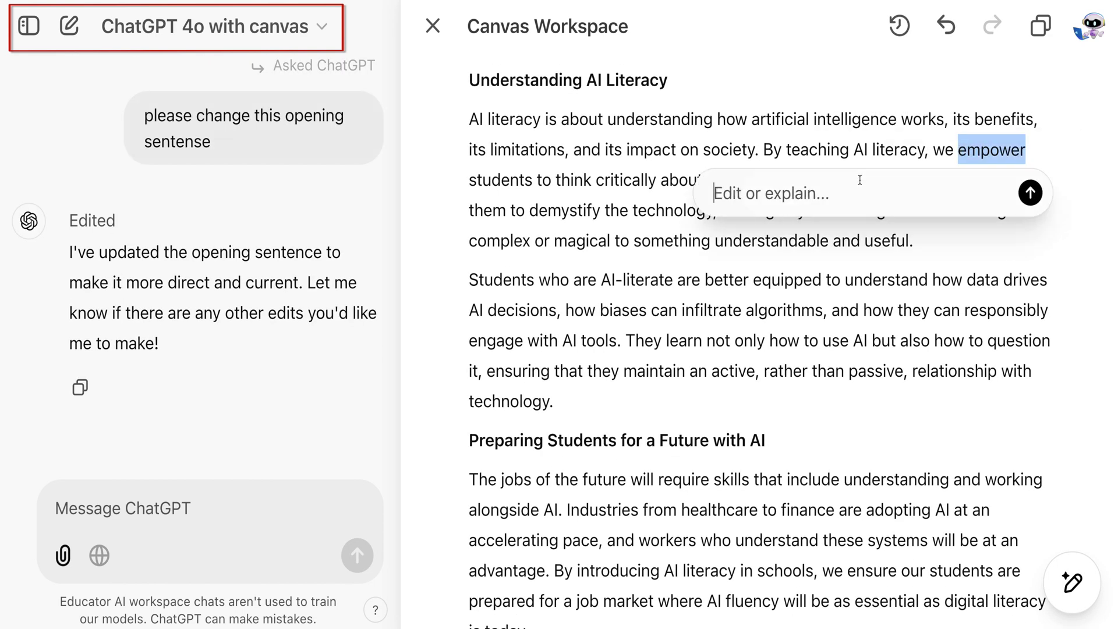
{"action": "type", "text": "use a different word"}
{"action": "key", "text": "Return"}
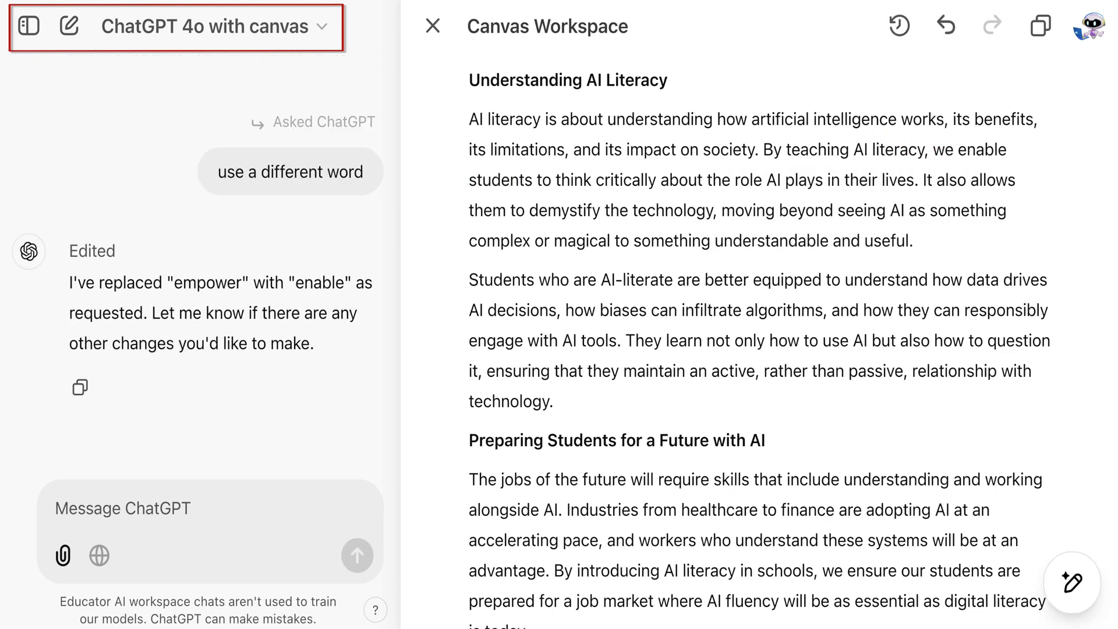
{"action": "left_click", "coordinate": [1073, 582]}
{"action": "left_click", "coordinate": [1074, 583]}
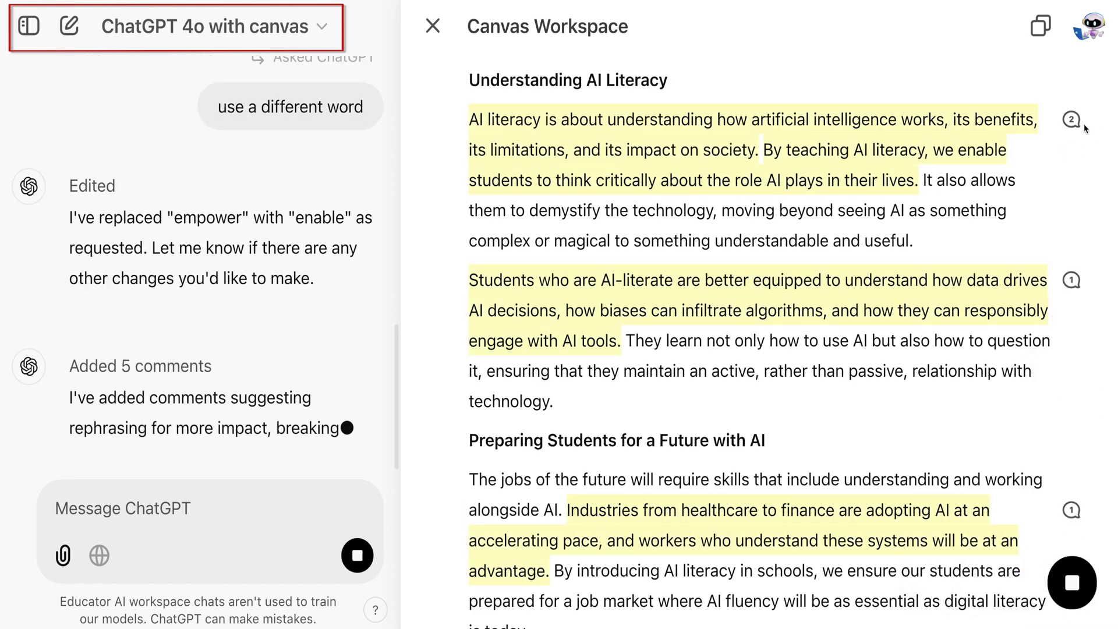
Step: Apply the suggestions on the first two Understanding AI Literacy paragraphs
{"action": "left_click", "coordinate": [1071, 120]}
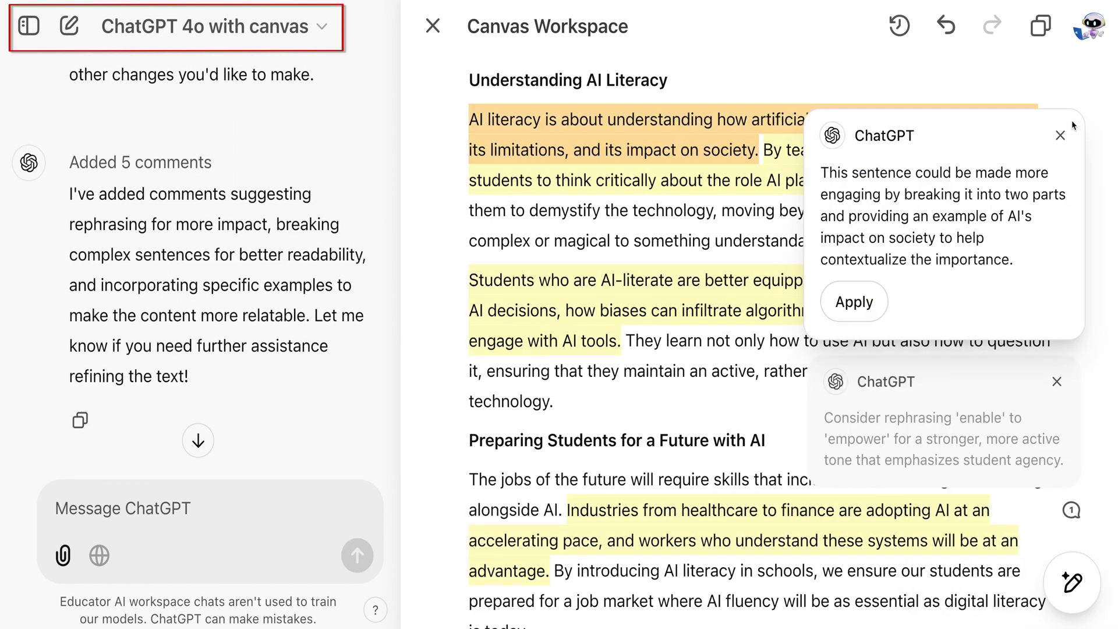
{"action": "left_click", "coordinate": [854, 301]}
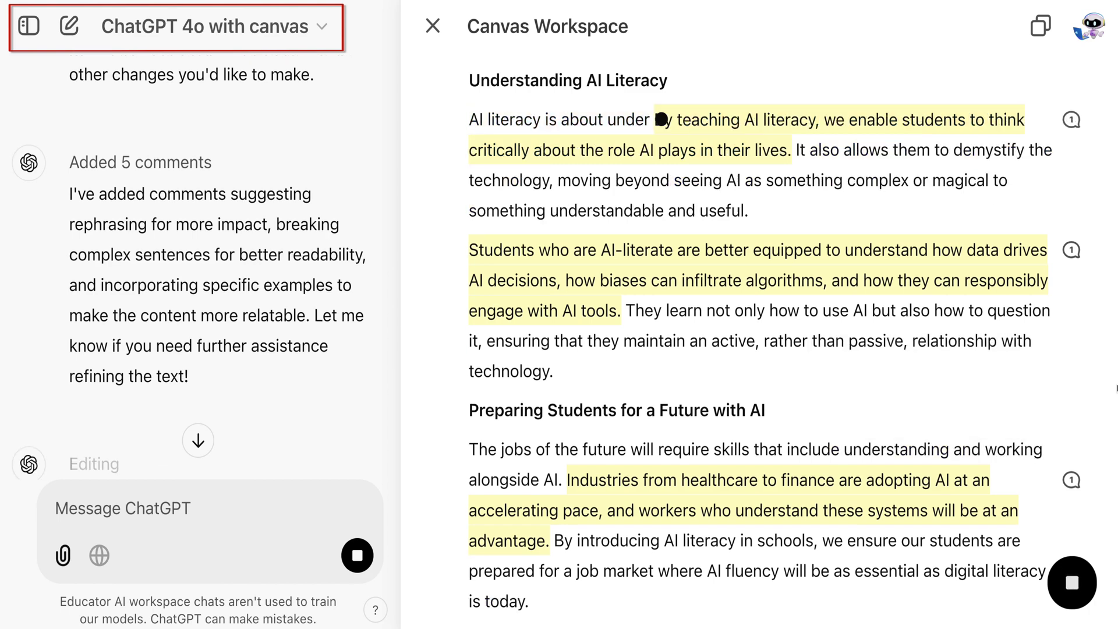
{"action": "left_click", "coordinate": [1071, 342]}
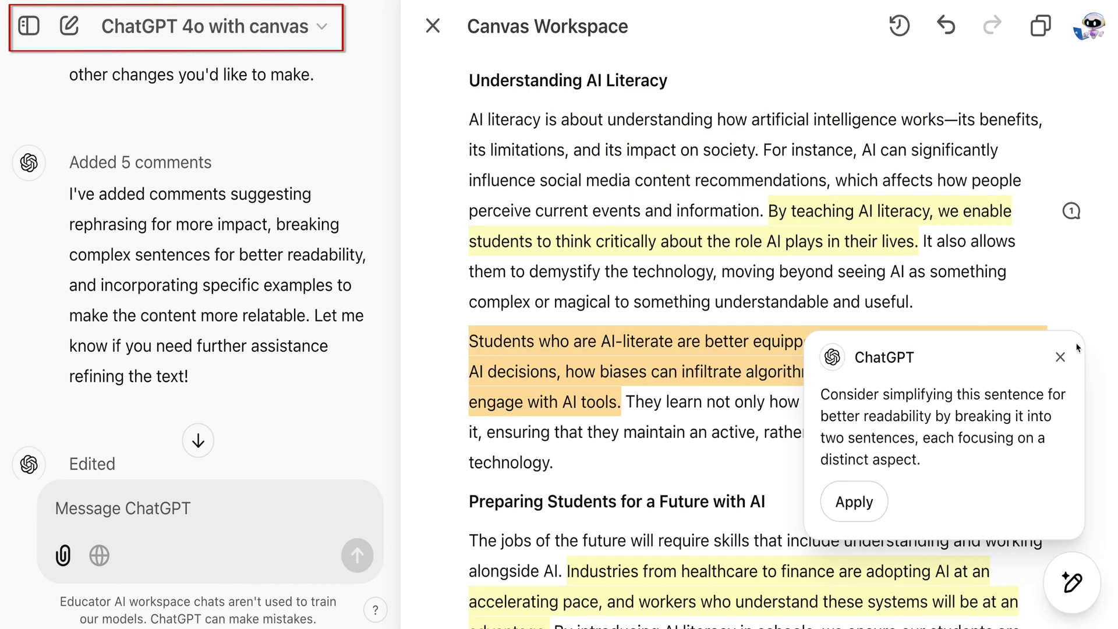
{"action": "left_click", "coordinate": [858, 500]}
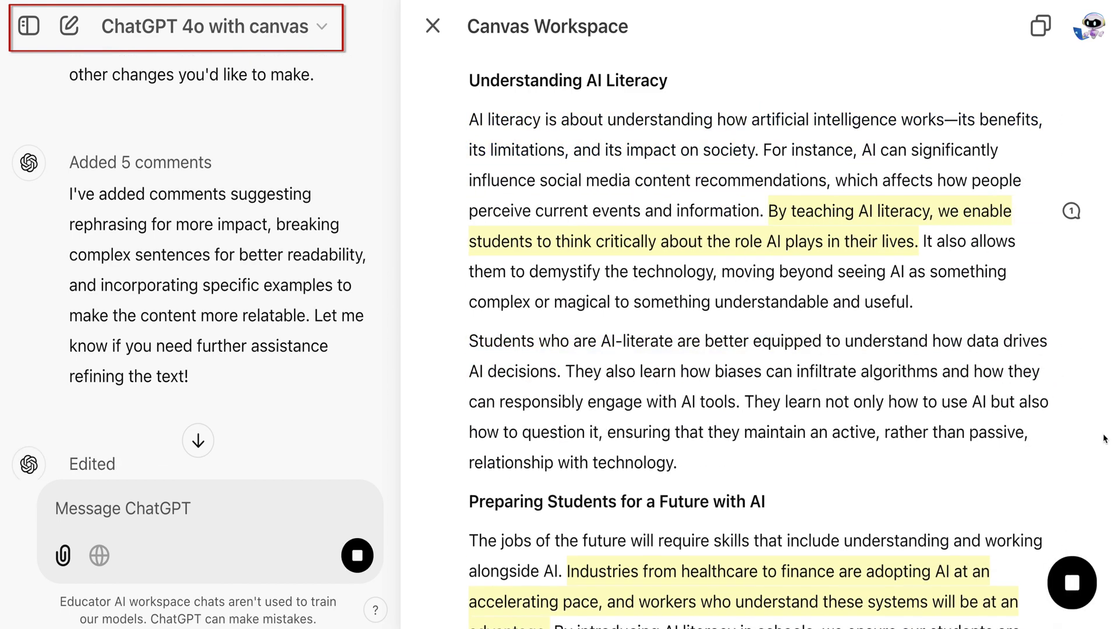
Step: Dismiss the suggestion comment on the ethical considerations paragraph
{"action": "scroll", "coordinate": [1104, 438], "scroll_direction": "down", "scroll_amount": 10}
{"action": "left_click", "coordinate": [1070, 241]}
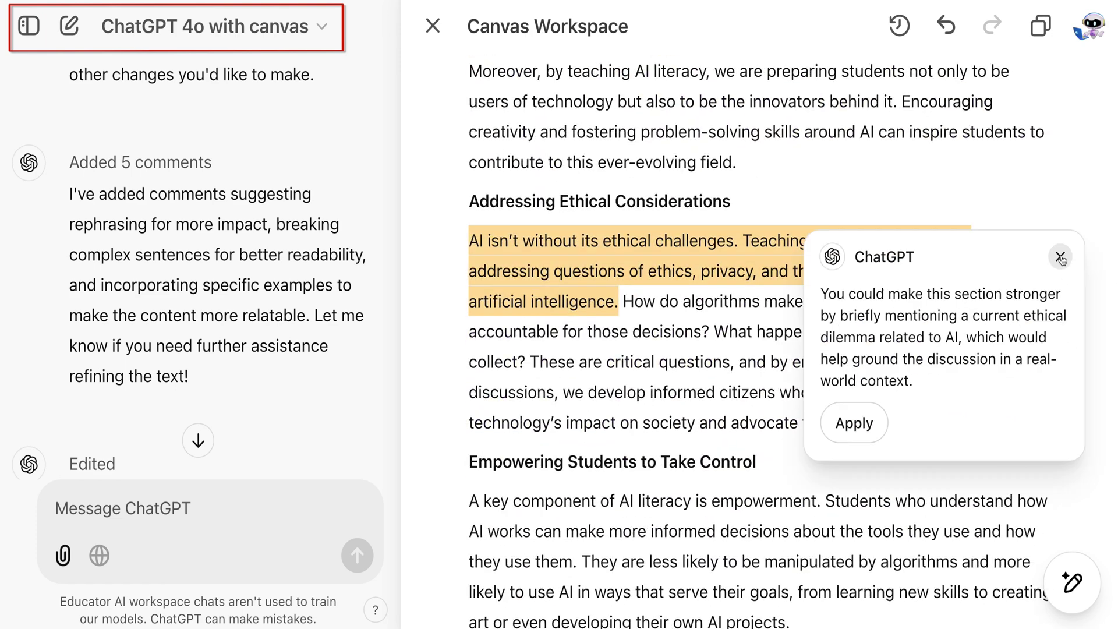
{"action": "left_click", "coordinate": [1060, 258]}
{"action": "mouse_move", "coordinate": [1073, 580]}
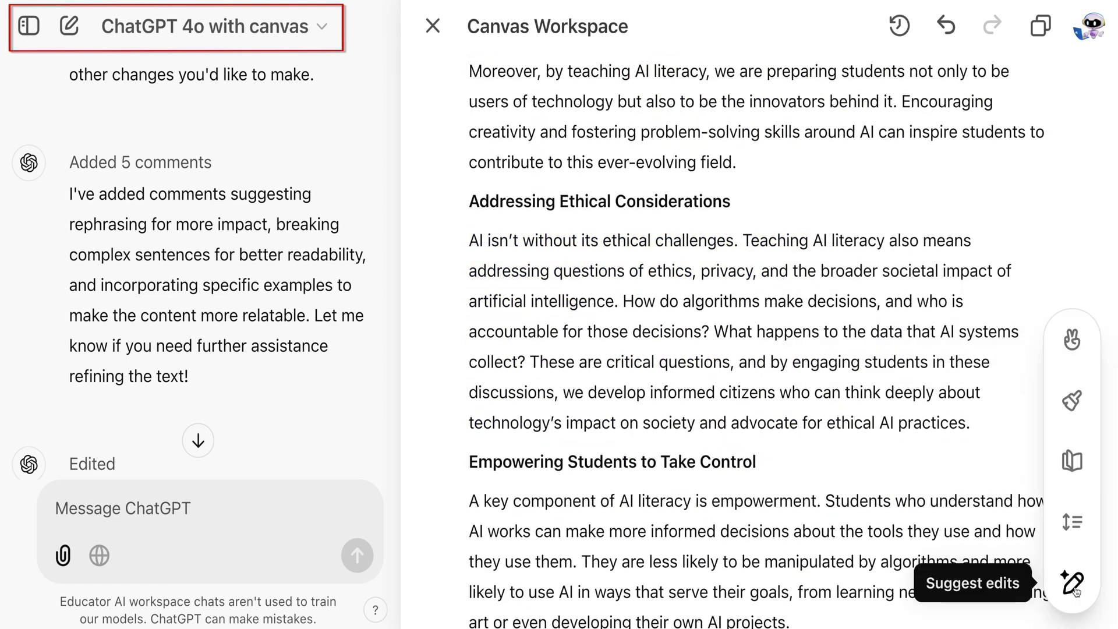
Step: Make the blog post longer with the length adjustment
{"action": "left_click", "coordinate": [1073, 527]}
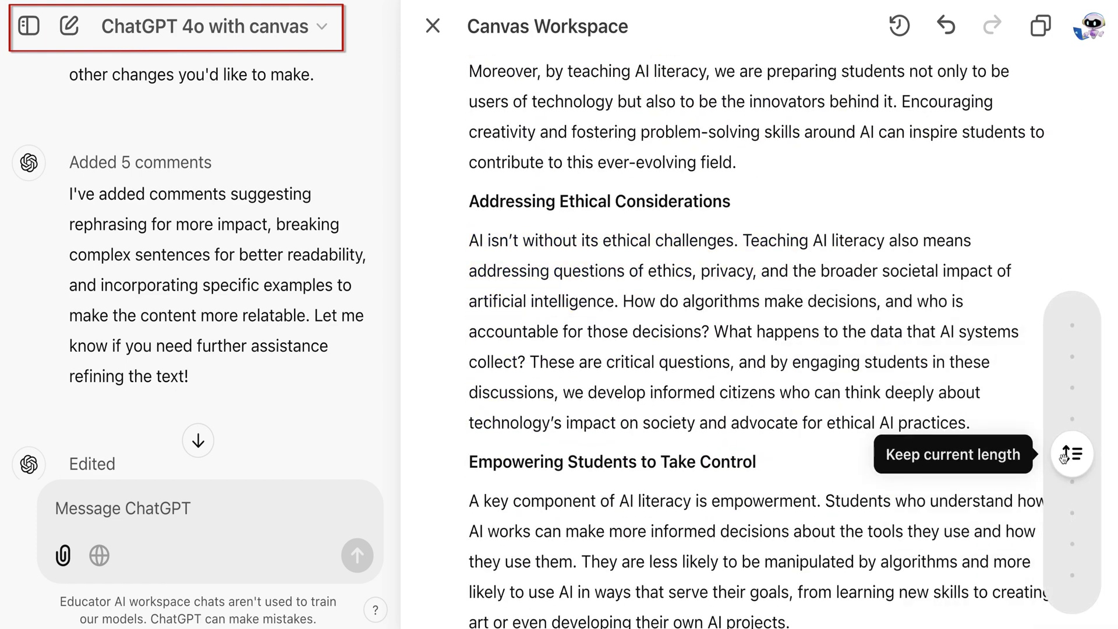
{"action": "left_click_drag", "start_coordinate": [1063, 457], "coordinate": [1066, 412]}
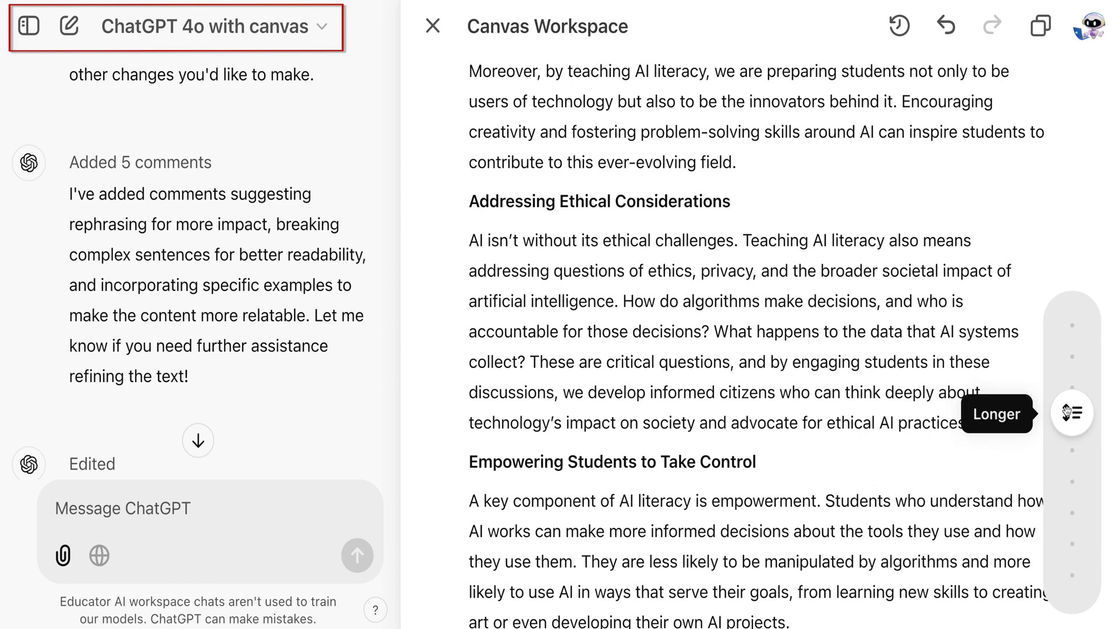
{"action": "left_click", "coordinate": [1072, 412]}
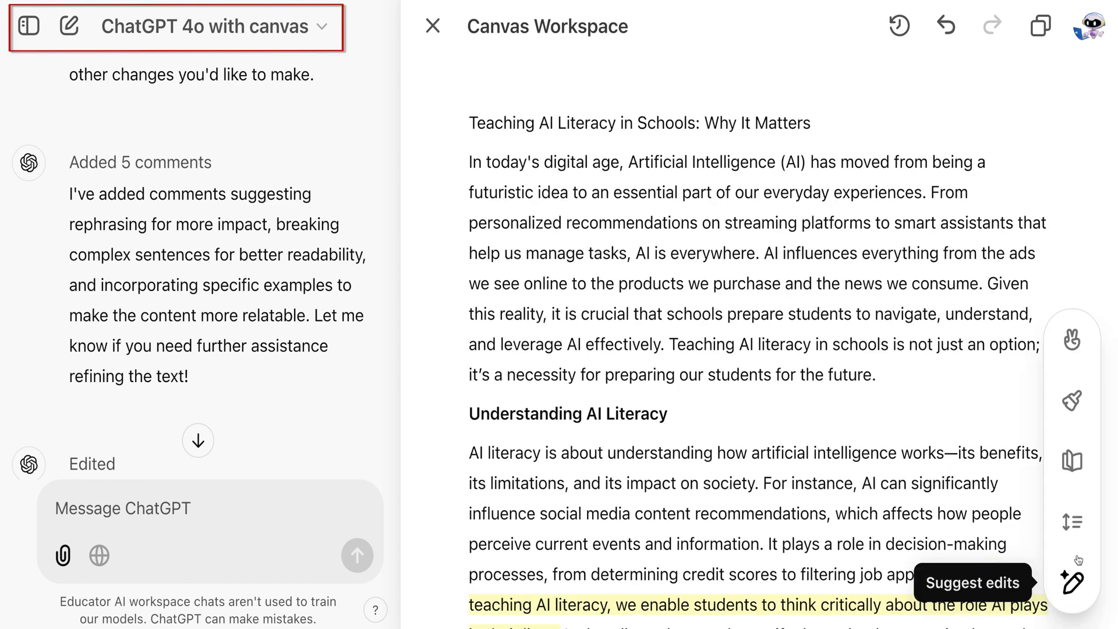
Step: Rewrite the blog post at a Kindergarten reading level
{"action": "left_click", "coordinate": [1072, 461]}
{"action": "left_click_drag", "start_coordinate": [1072, 461], "coordinate": [1075, 605]}
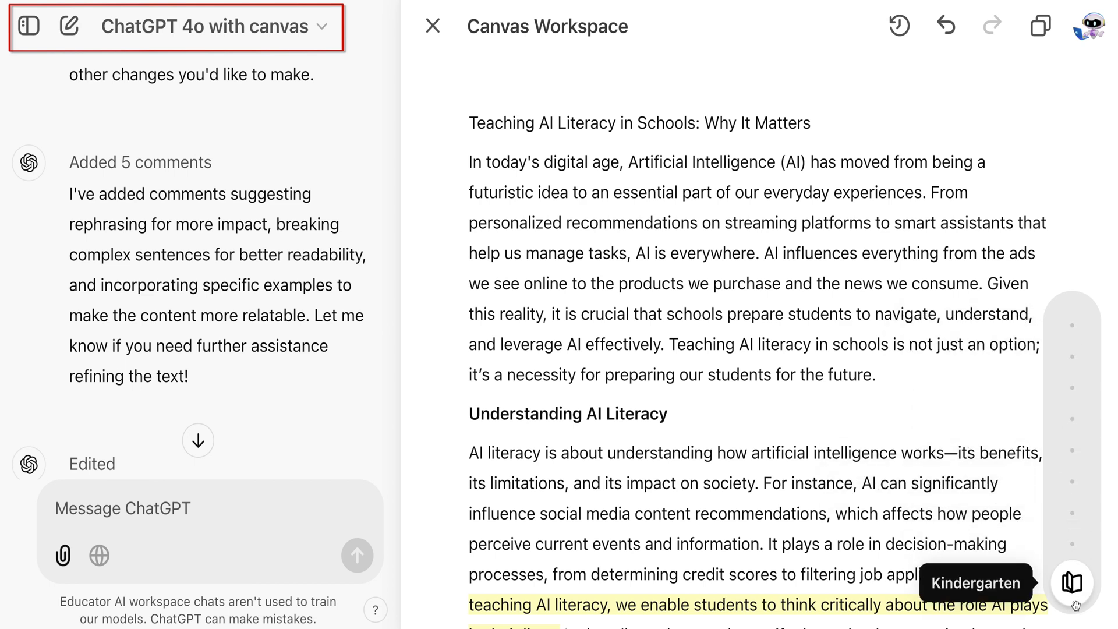
{"action": "left_click", "coordinate": [1074, 602]}
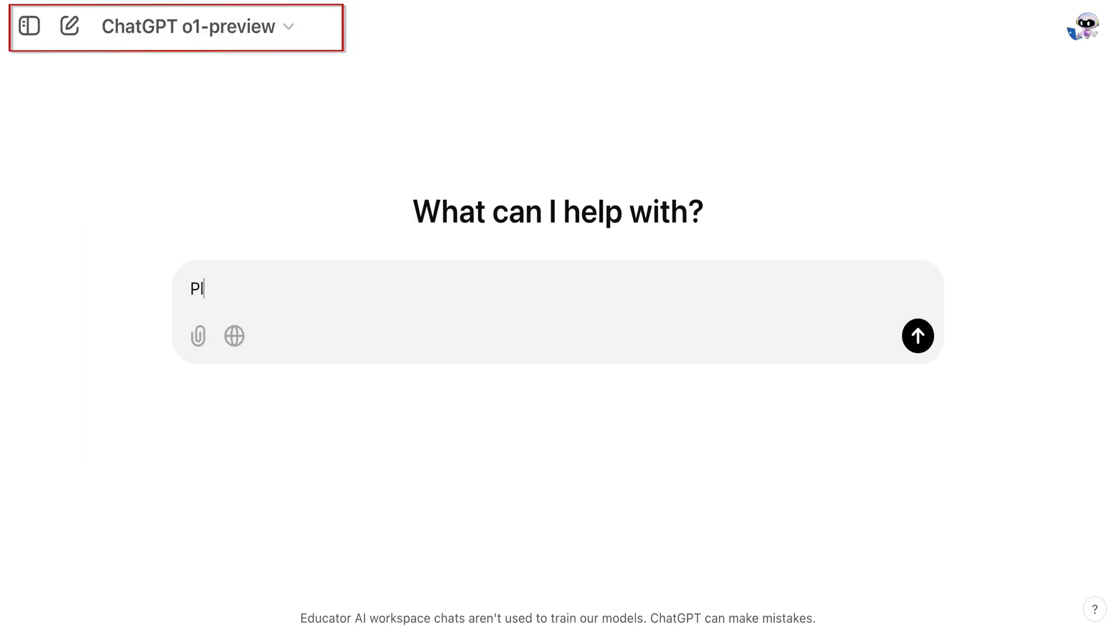
Step: Ask o1-preview to draft a reply on students' technology use, pasting the parent email
{"action": "type", "text": "ease help me draft a r"}
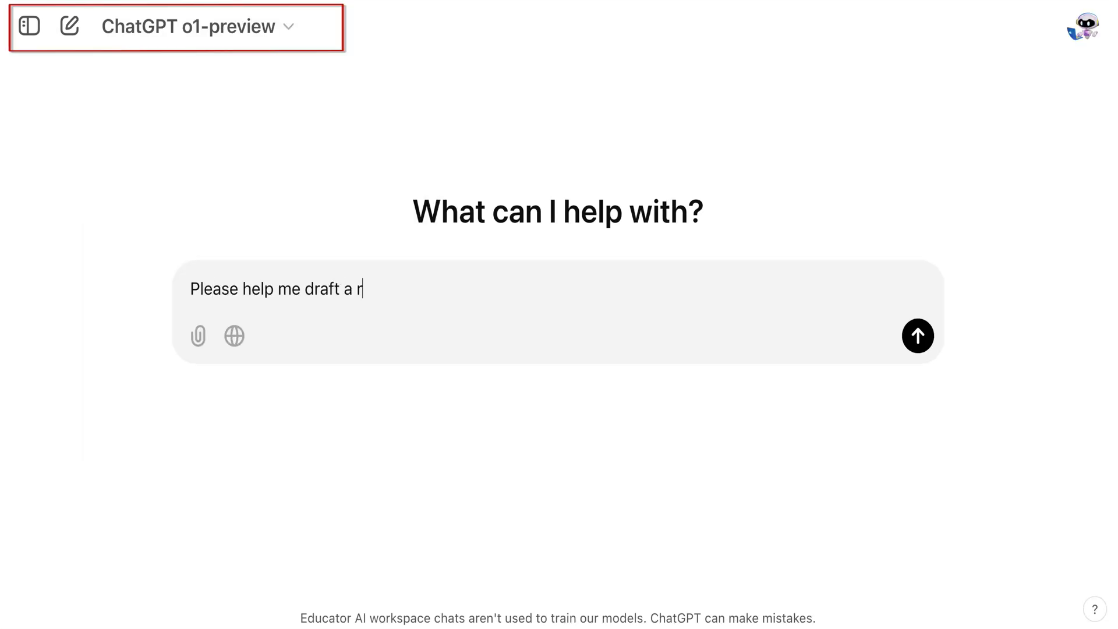
{"action": "type", "text": "eply to this parent email about a conern"}
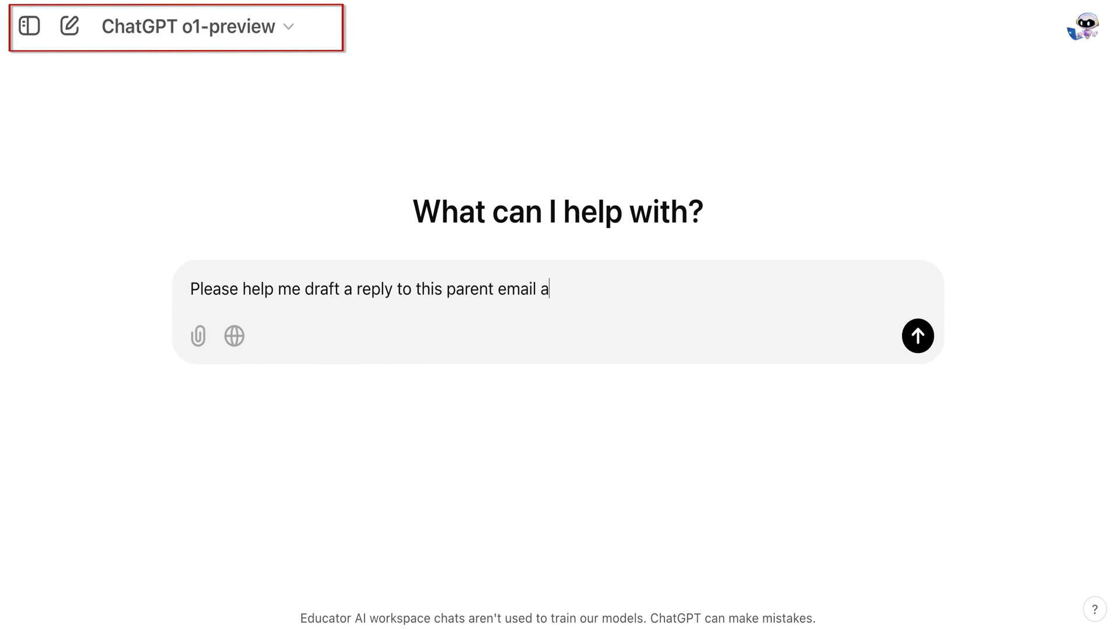
{"action": "key", "text": "BackSpace"}
{"action": "key", "text": "BackSpace"}
{"action": "key", "text": "BackSpace"}
{"action": "key", "text": "BackSpace"}
{"action": "key", "text": "BackSpace"}
{"action": "key", "text": "BackSpace"}
{"action": "type", "text": "concern for student"}
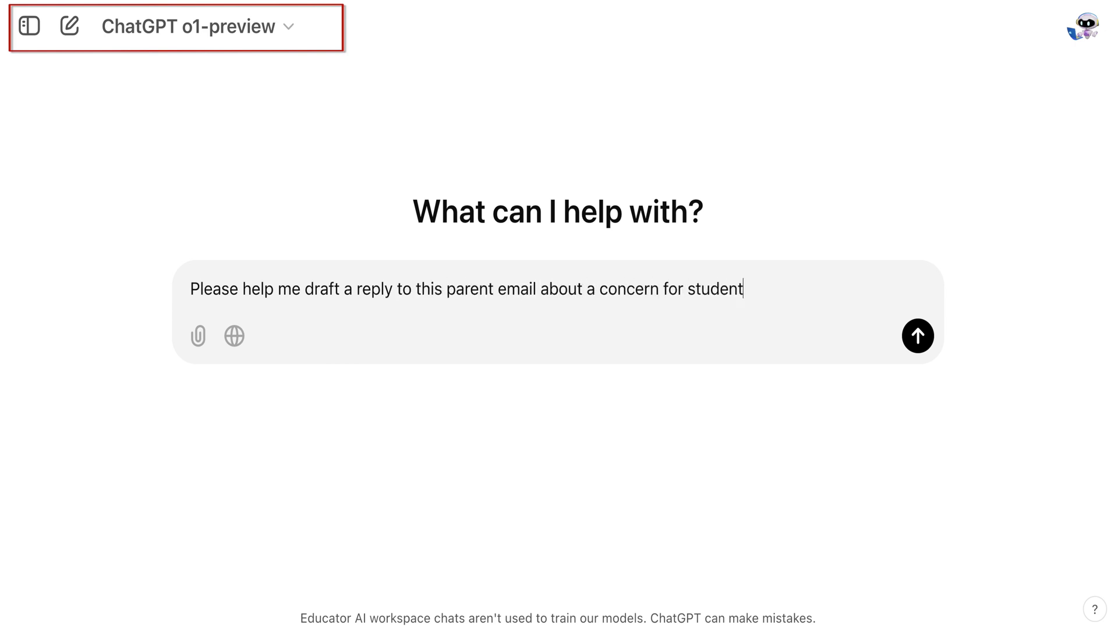
{"action": "type", "text": "s' use of technology. He"}
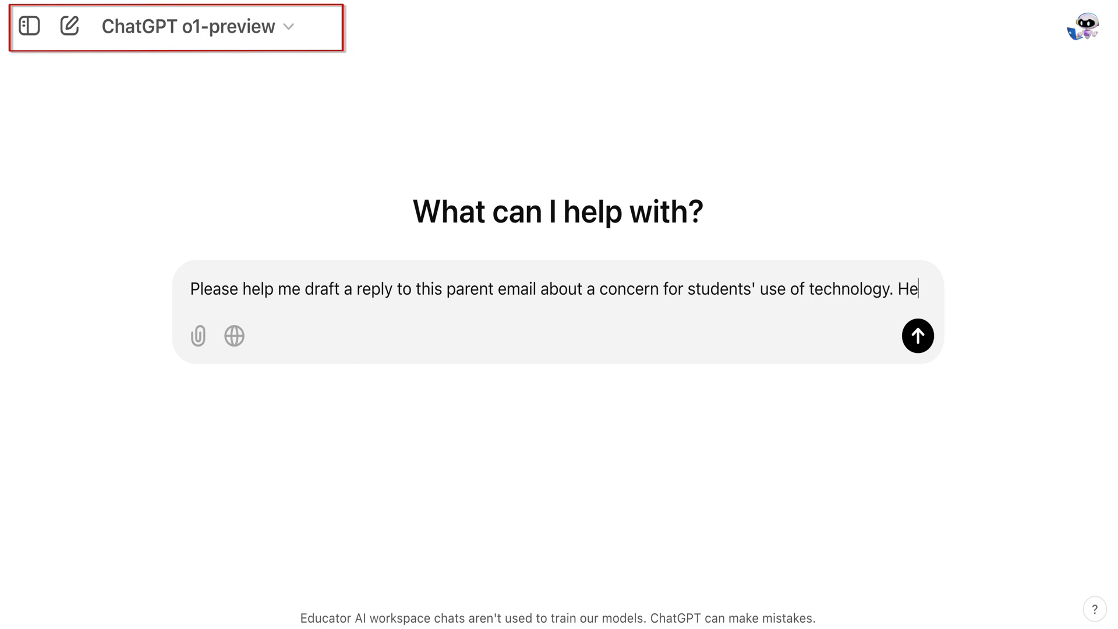
{"action": "type", "text": "re is the parent email:"}
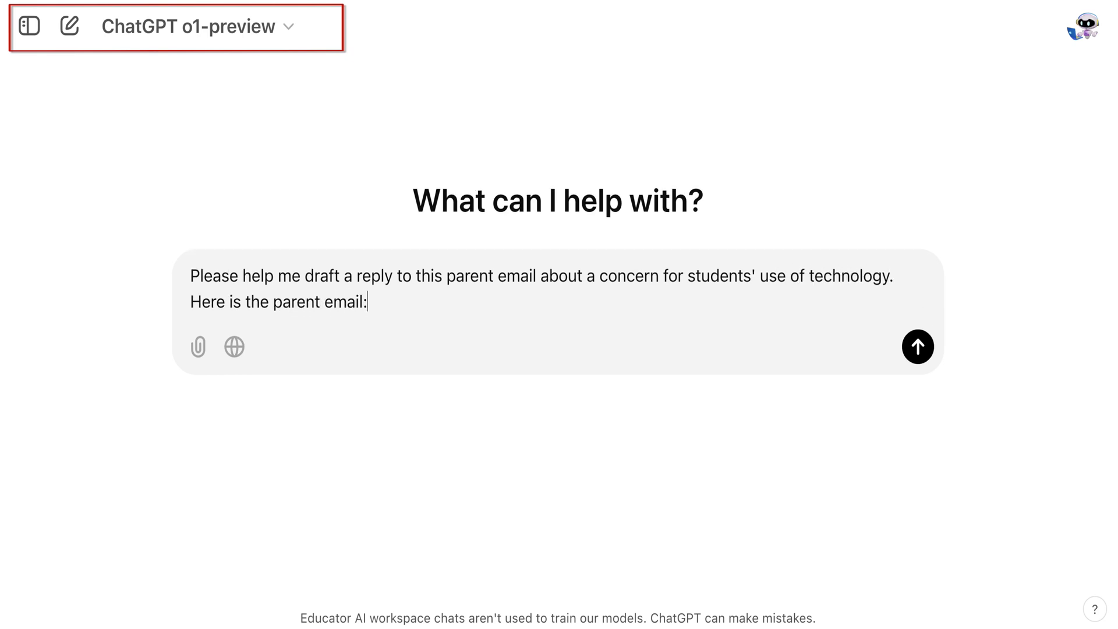
{"action": "key", "text": "shift+Return"}
{"action": "key", "text": "shift+Return"}
{"action": "key", "text": "ctrl+v"}
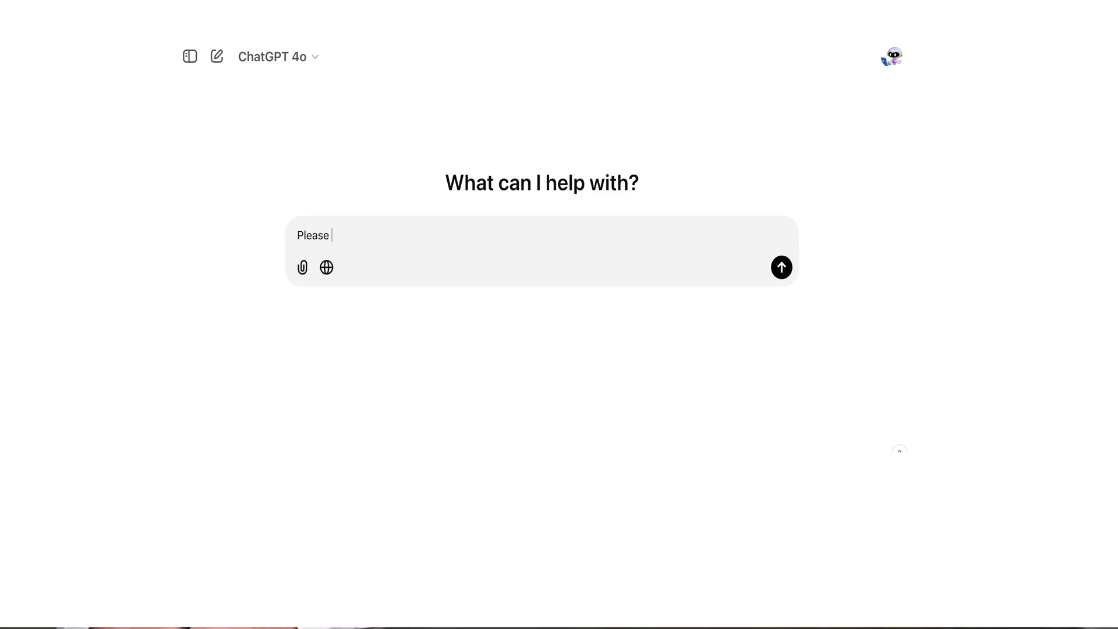
Step: Send GPT-4o 'provide me a draft reply for this parent email:' with the pasted email
{"action": "type", "text": "provide me a draft reply for this parent email:"}
{"action": "key", "text": "shift+Return"}
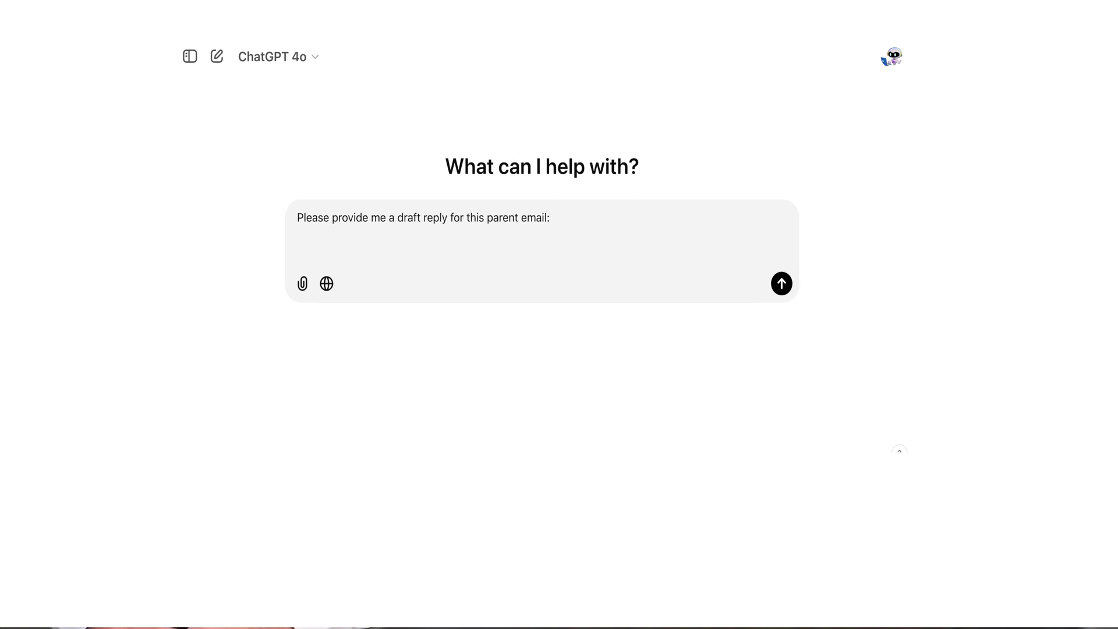
{"action": "type", "text": "With the increasing presence of devices and online tools in education, I want to understand what measures are in place to teach students about responsible technology use and ensure they stay focused on learning. Specifically, I’m curious about: Whether the district provides lessons on digital citizenship or online safety. How technology usage is monitored during the school day. What role families can play in supporting these efforts."}
{"action": "key", "text": "Return"}
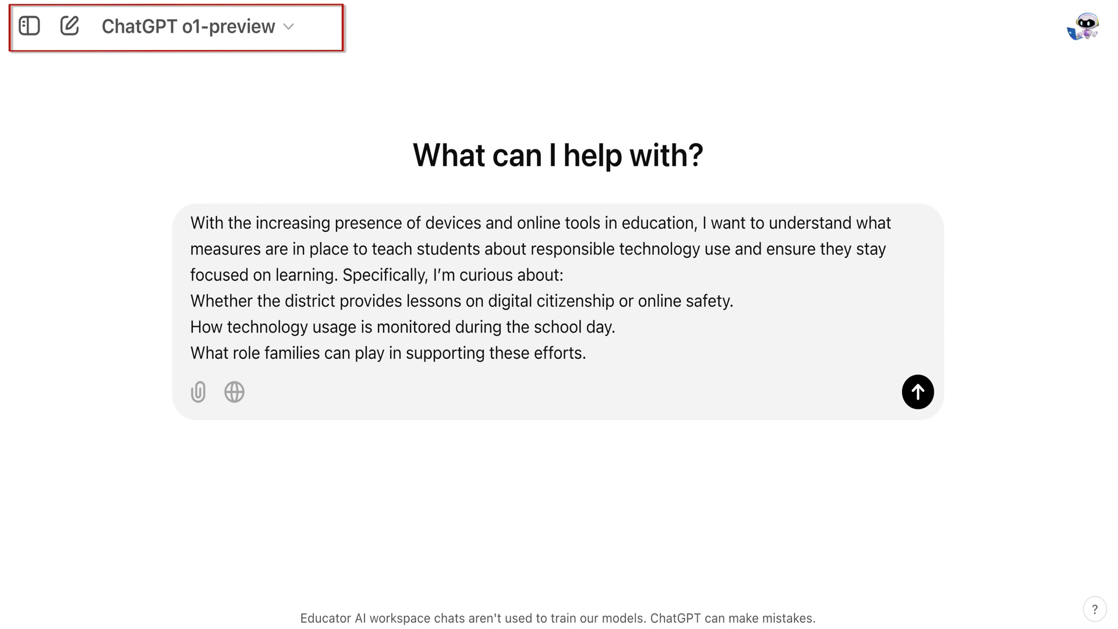
Step: Send the o1-preview request and read through its draft reply
{"action": "key", "text": "Return"}
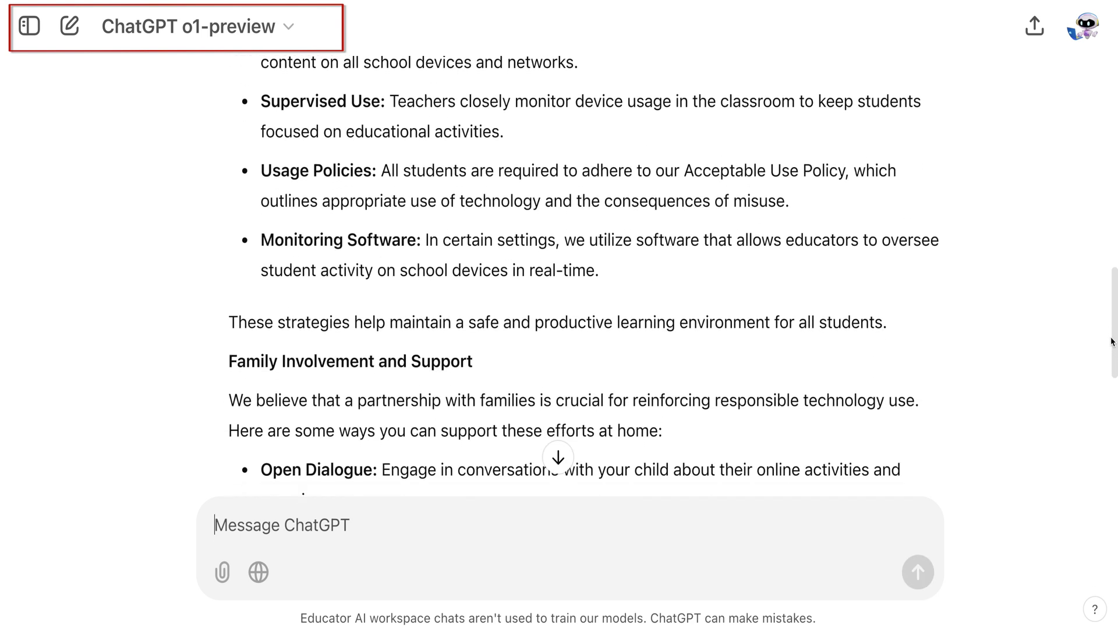
{"action": "scroll", "coordinate": [1111, 341], "scroll_direction": "down", "scroll_amount": 3}
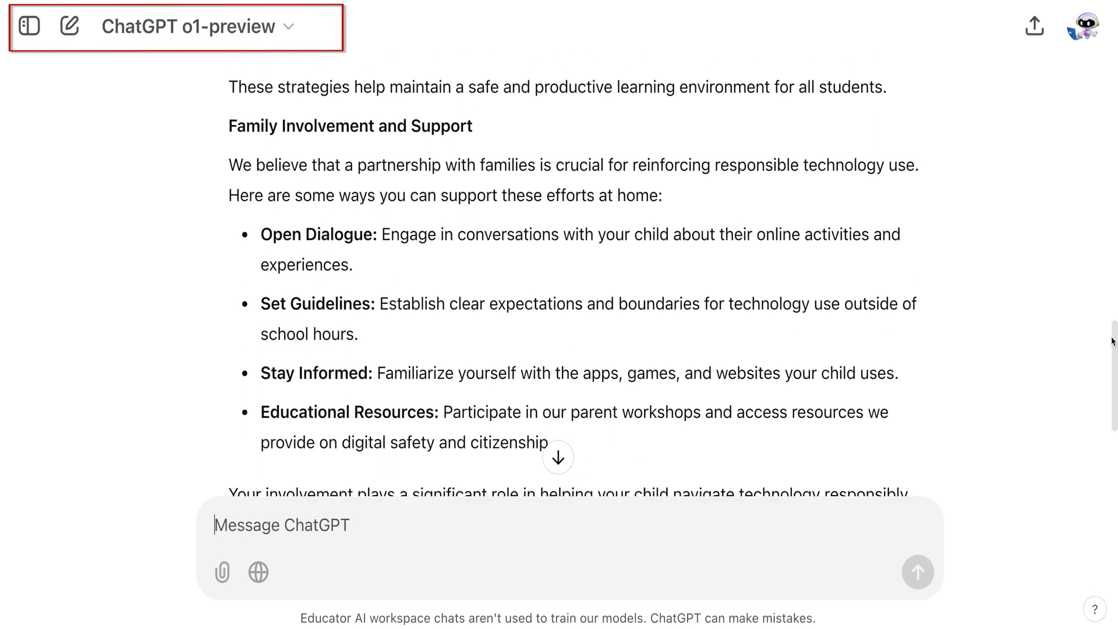